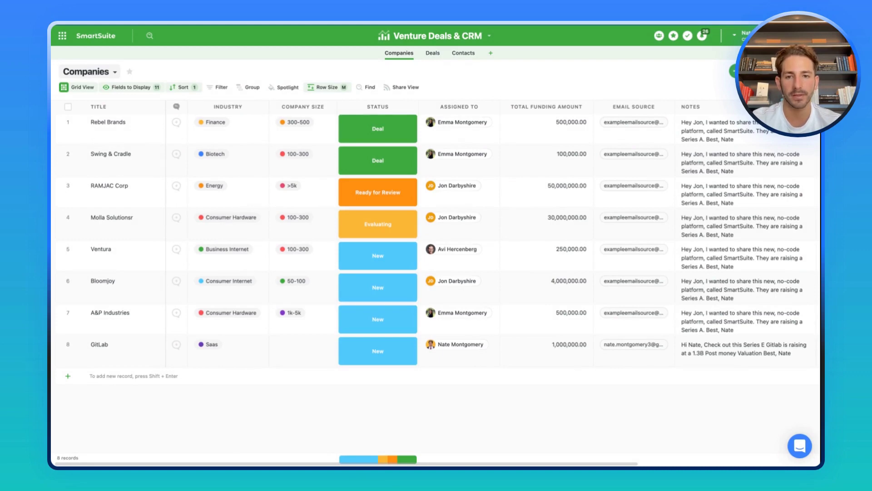
Show the Companies table and scroll sideways to see its notes and attached PDFs
{"action": "left_click", "coordinate": [403, 55]}
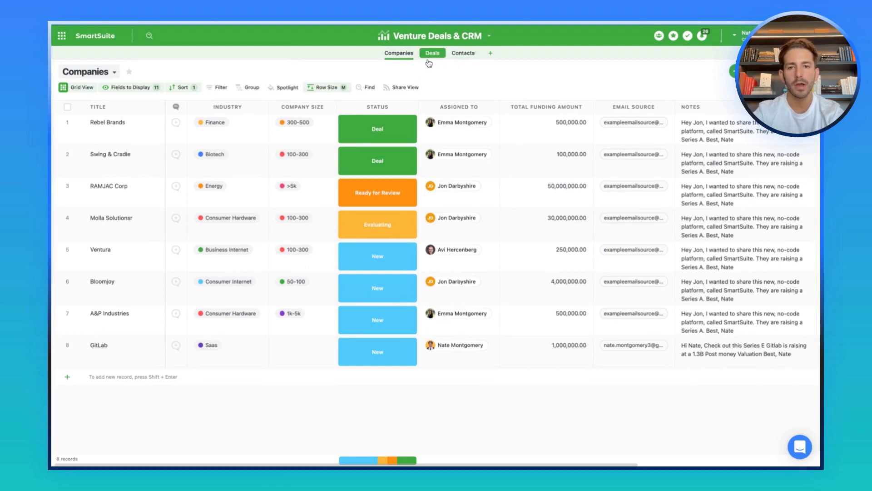
{"action": "scroll", "coordinate": [368, 179], "scroll_direction": "right", "scroll_amount": 3}
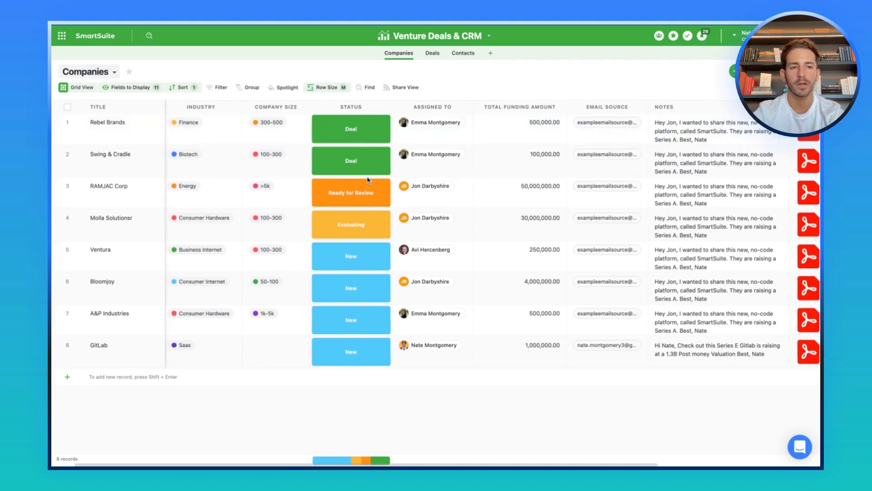
{"action": "scroll", "coordinate": [368, 181], "scroll_direction": "left", "scroll_amount": 3}
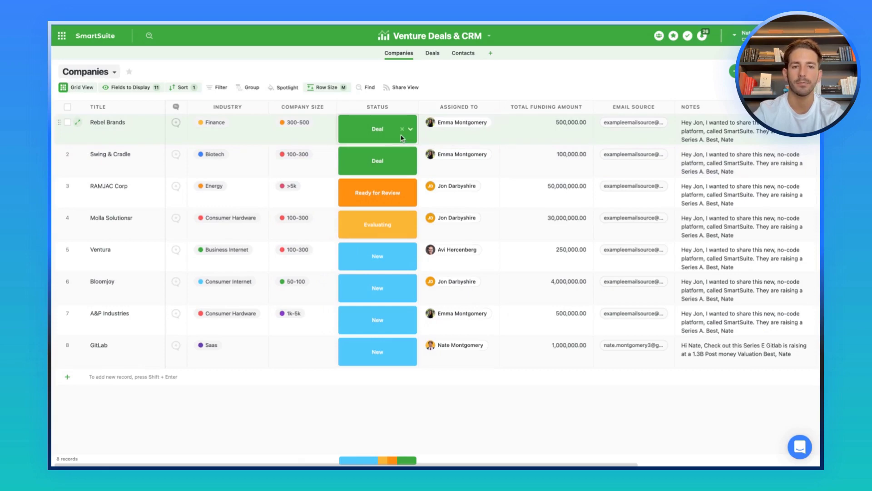
{"action": "scroll", "coordinate": [522, 156], "scroll_direction": "right", "scroll_amount": 2}
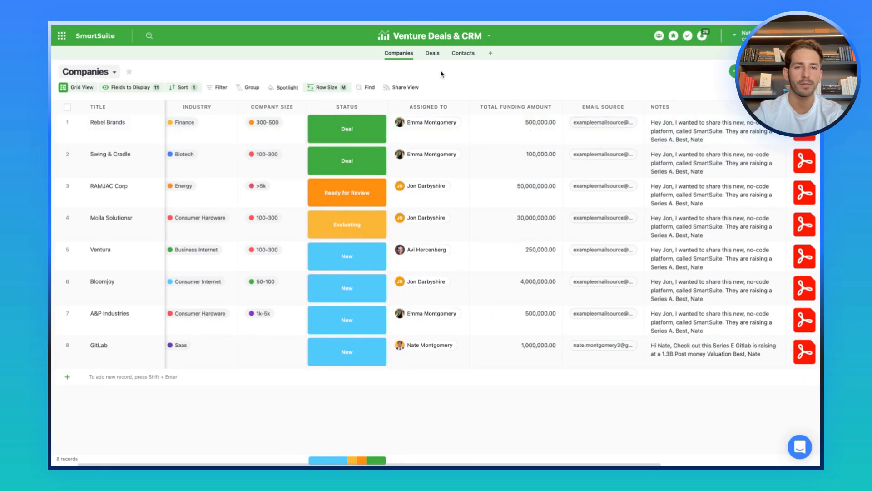
Scroll across the Deals grid's columns, then bring up the 19-record Contacts table
{"action": "left_click", "coordinate": [433, 53]}
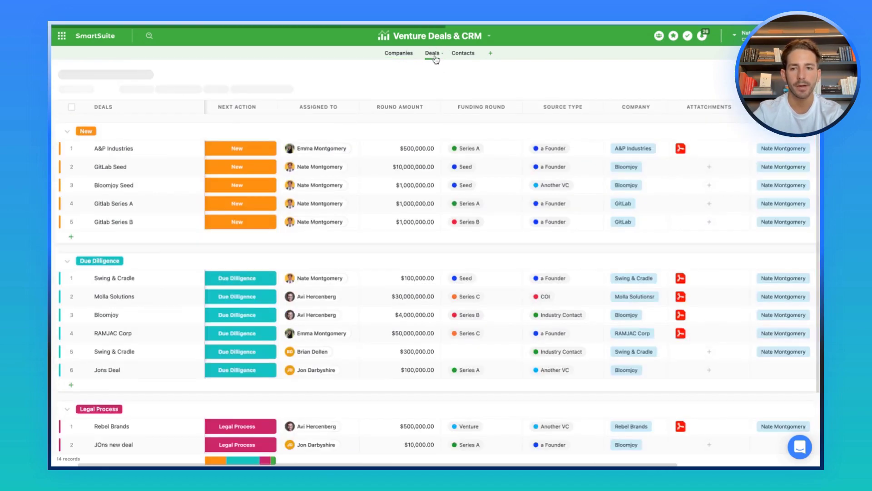
{"action": "scroll", "coordinate": [396, 167], "scroll_direction": "right", "scroll_amount": 5}
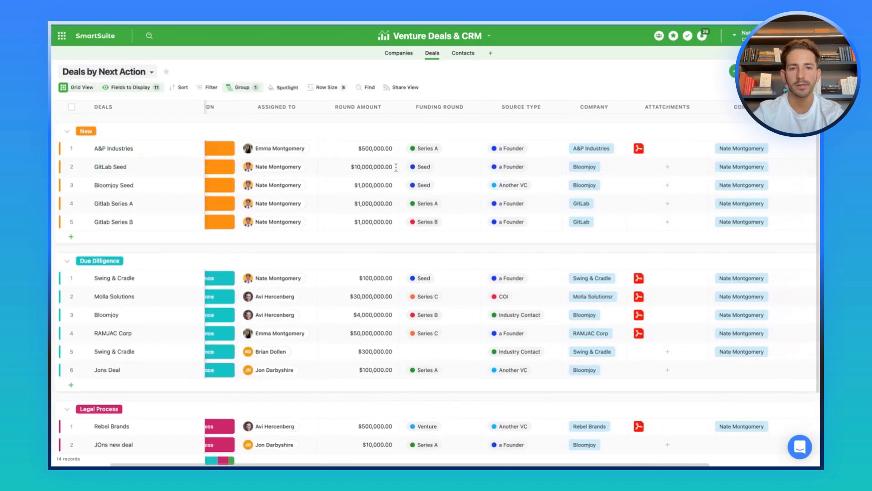
{"action": "scroll", "coordinate": [444, 285], "scroll_direction": "left", "scroll_amount": 5}
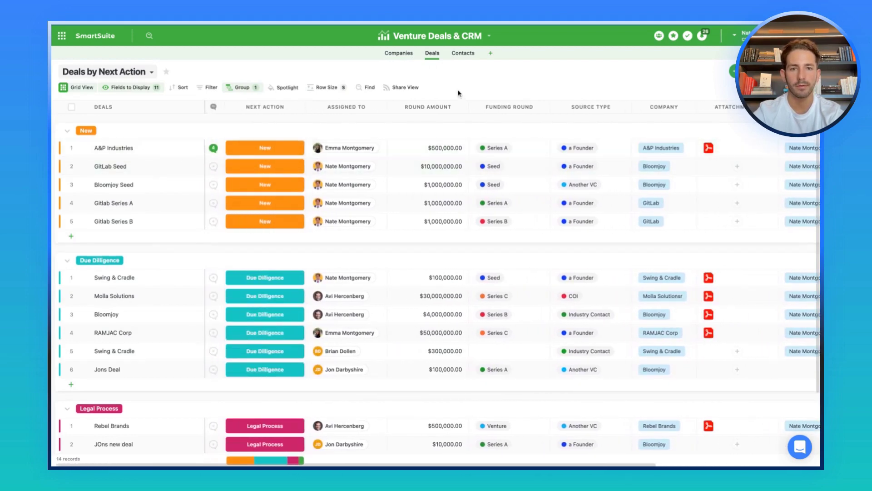
{"action": "left_click", "coordinate": [459, 55]}
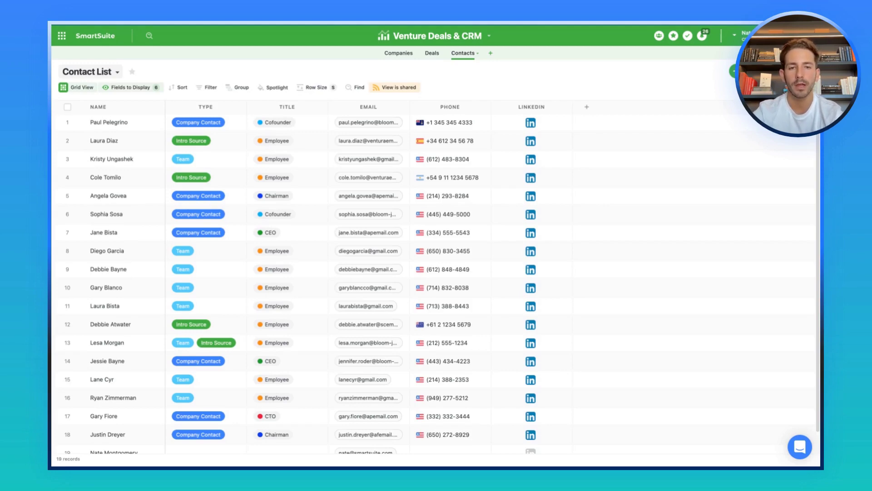
Go back to the Companies table listing the eight companies
{"action": "left_click", "coordinate": [399, 53]}
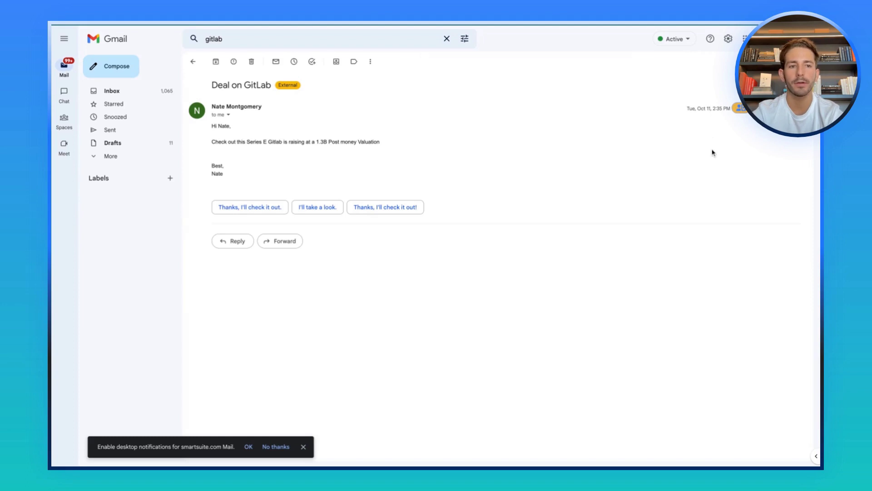
Launch the SmartSuite deal extension on the GitLab email and pick existing company GitLab
{"action": "left_click", "coordinate": [740, 110]}
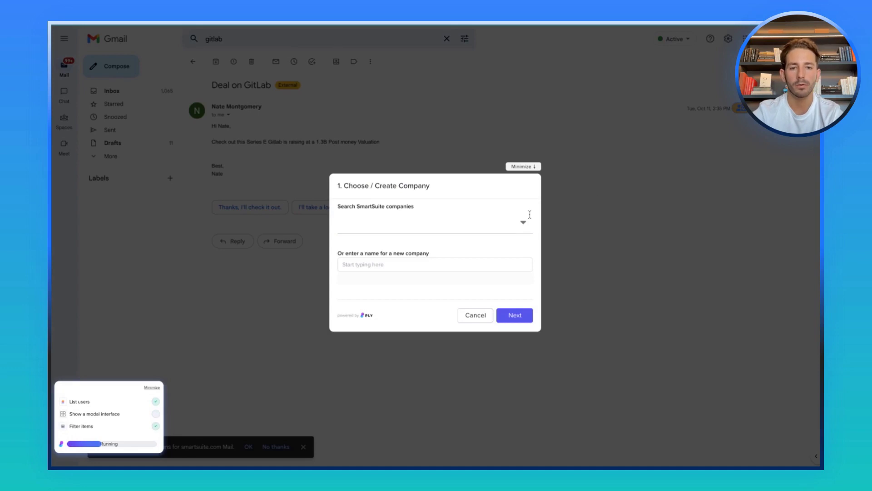
{"action": "left_click", "coordinate": [473, 223]}
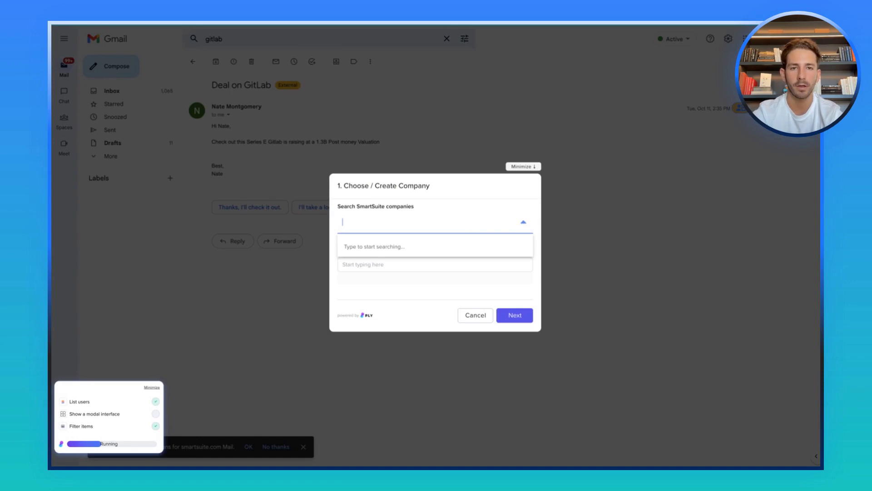
{"action": "type", "text": "Gitlab"}
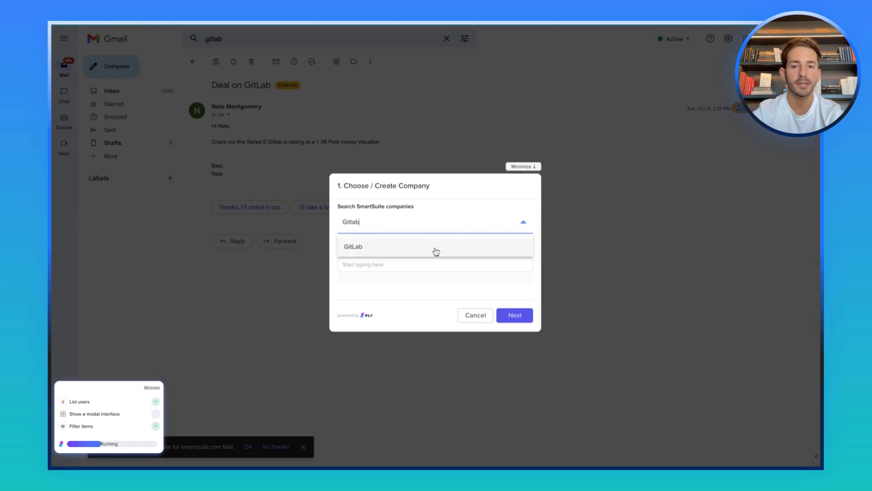
{"action": "left_click", "coordinate": [363, 248]}
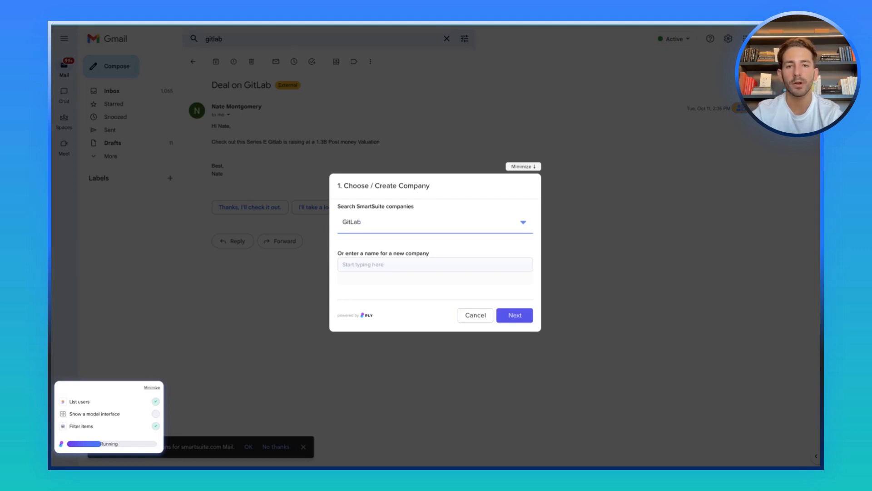
{"action": "left_click", "coordinate": [509, 314]}
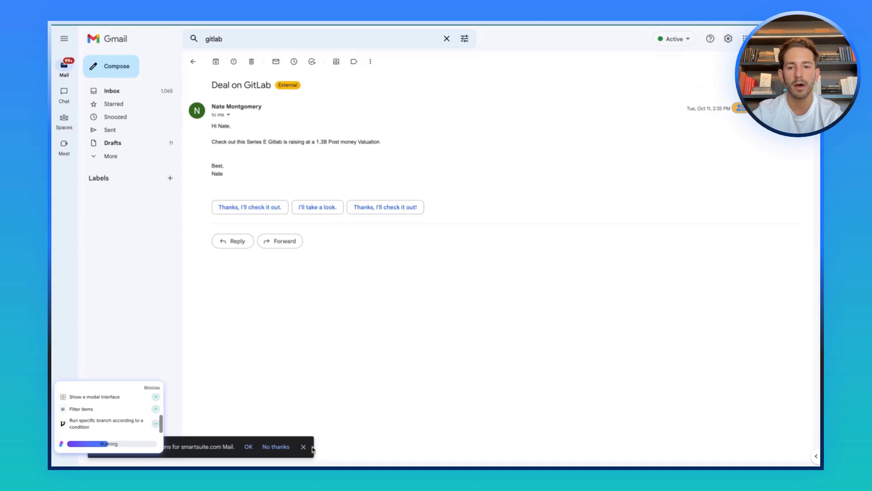
Name the deal 'Series D Gitlab' with status Due Dilligence, source Another VC, amount 1000000
{"action": "left_click", "coordinate": [303, 447]}
{"action": "left_click", "coordinate": [440, 108]}
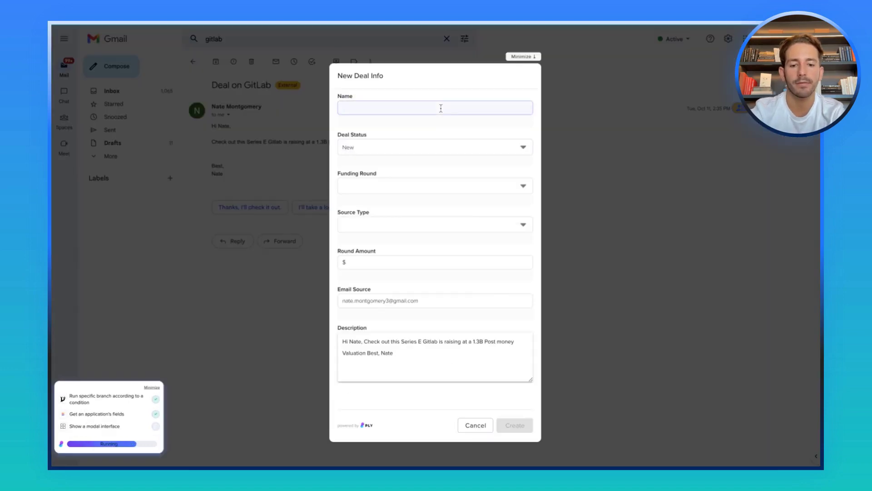
{"action": "type", "text": "Serie"}
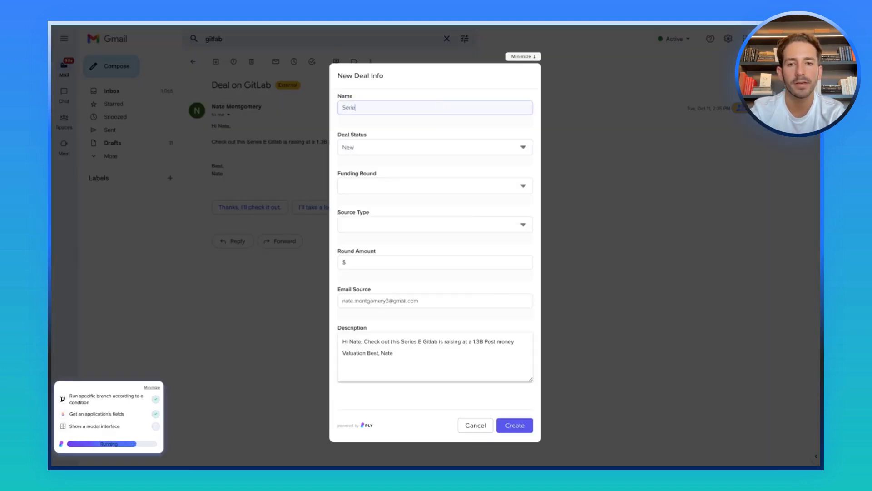
{"action": "type", "text": "s D Gitlab"}
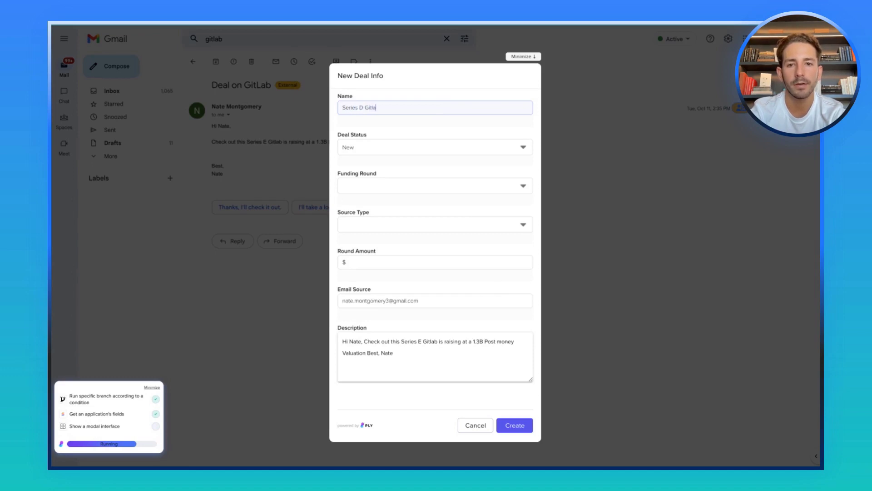
{"action": "left_click", "coordinate": [413, 146]}
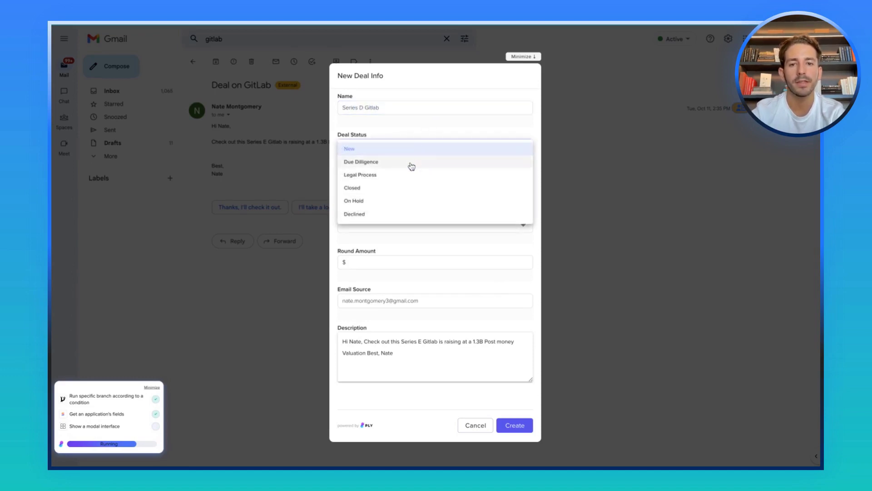
{"action": "left_click", "coordinate": [403, 162]}
{"action": "left_click", "coordinate": [387, 224]}
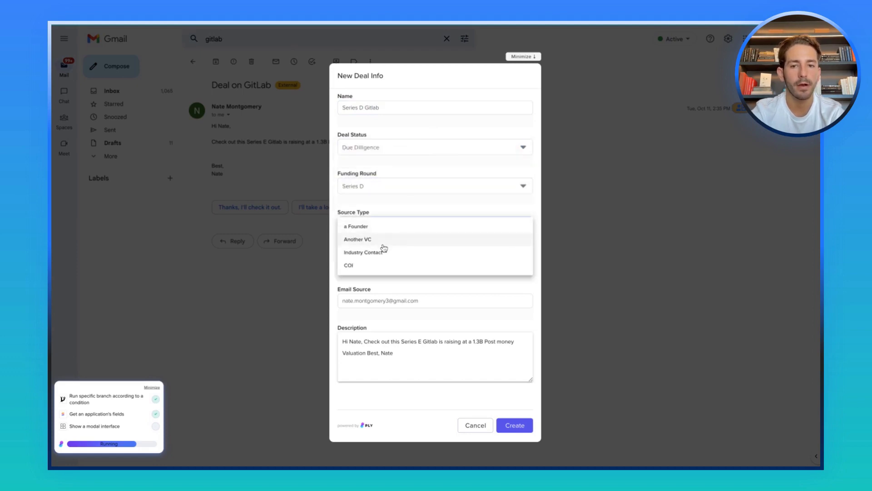
{"action": "left_click", "coordinate": [385, 245]}
{"action": "left_click", "coordinate": [380, 260]}
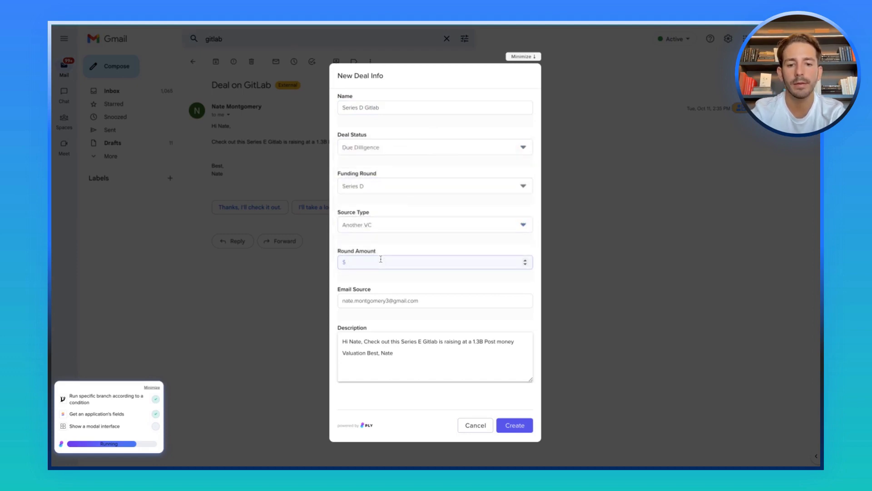
{"action": "type", "text": "1000000"}
{"action": "left_click", "coordinate": [400, 282]}
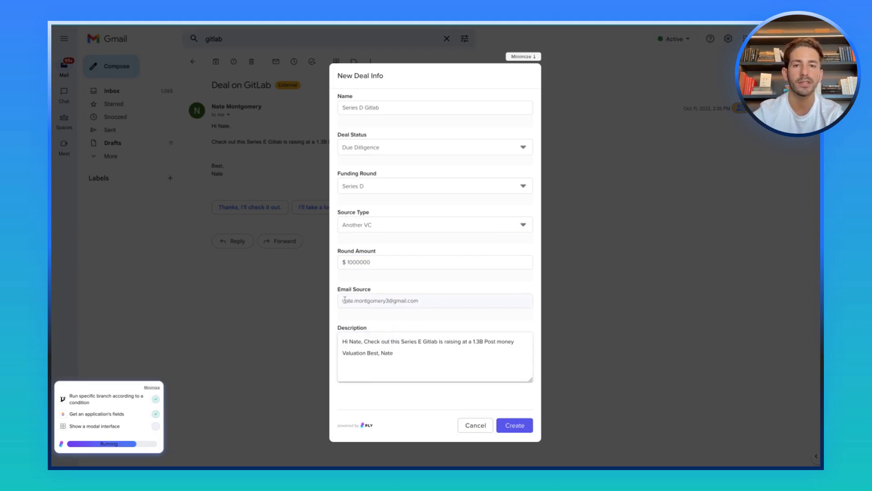
Enter '123' as the deal description and create the deal in SmartSuite
{"action": "triple_click", "coordinate": [460, 301]}
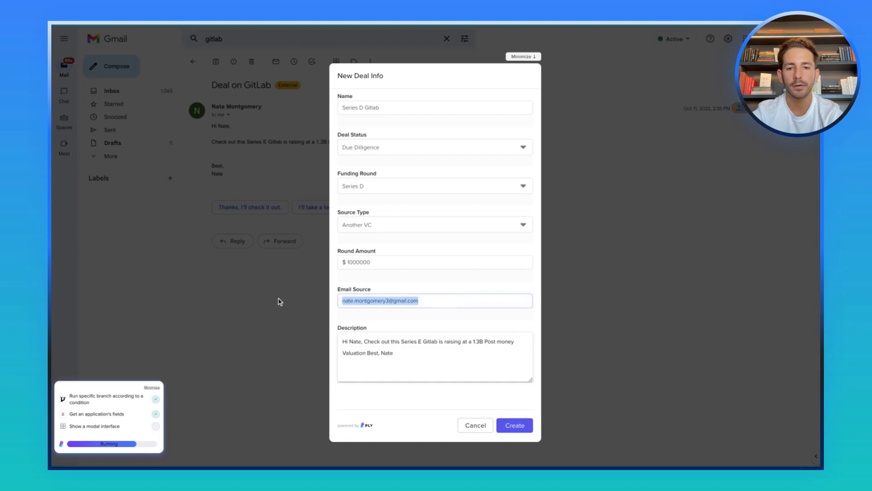
{"action": "left_click", "coordinate": [438, 302]}
{"action": "key", "text": "Tab"}
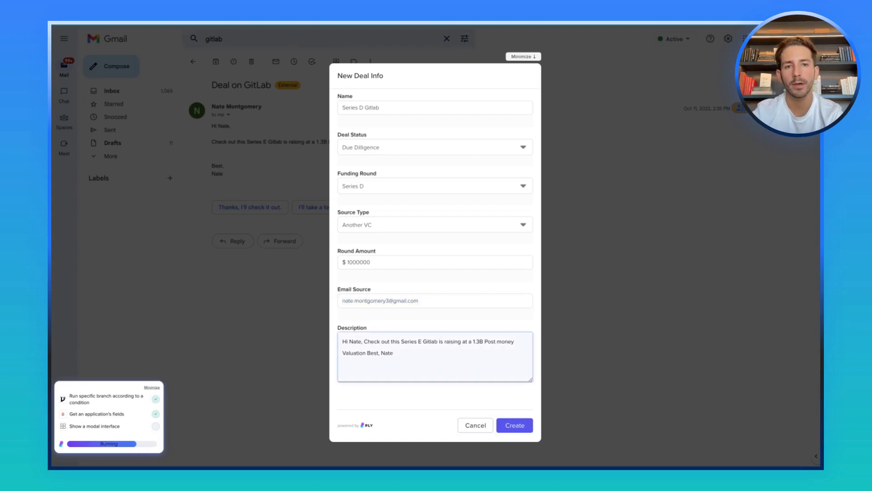
{"action": "type", "text": "123"}
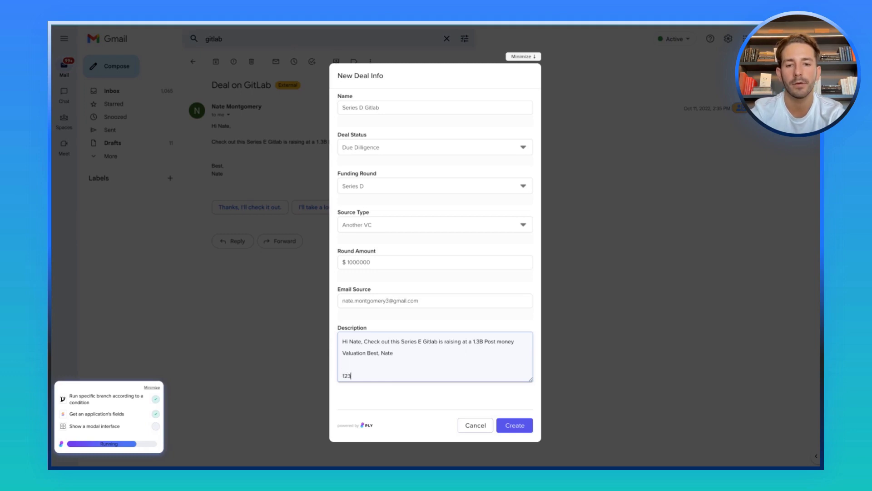
{"action": "left_click", "coordinate": [513, 426]}
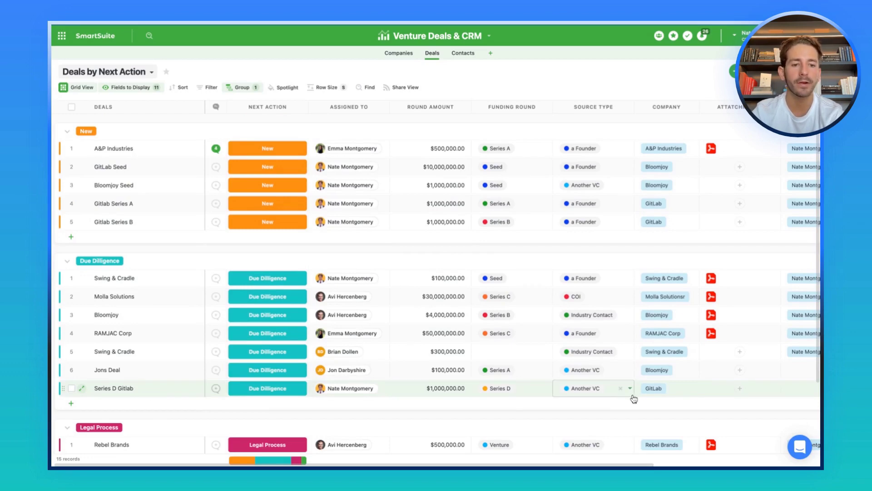
Open the Company cell of the Series D Gitlab deal in the Deals grid
{"action": "left_click", "coordinate": [658, 393]}
Open the linked GitLab record, scroll through it, and collapse Links and Company Information
{"action": "left_click", "coordinate": [662, 390]}
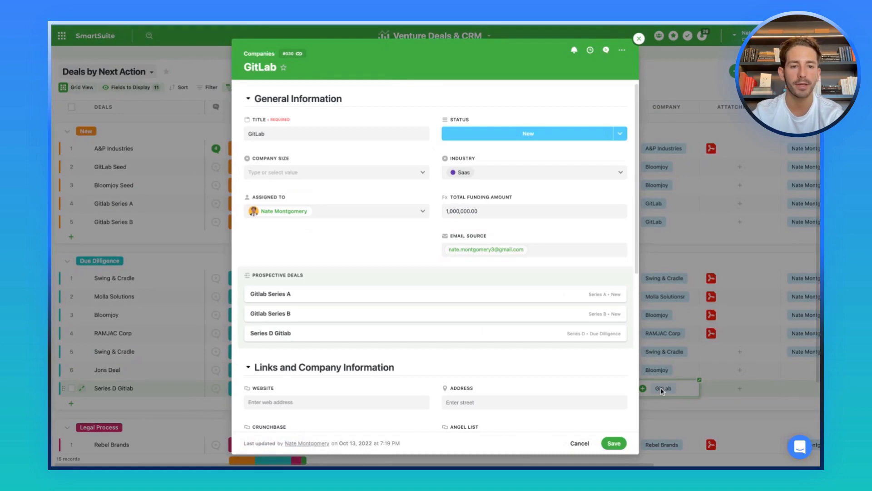
{"action": "scroll", "coordinate": [467, 370], "scroll_direction": "down", "scroll_amount": 2}
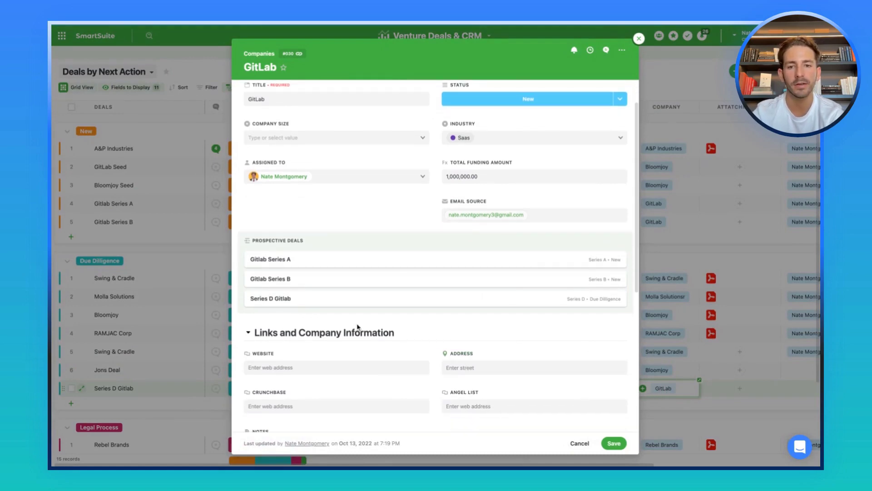
{"action": "scroll", "coordinate": [340, 290], "scroll_direction": "down", "scroll_amount": 3}
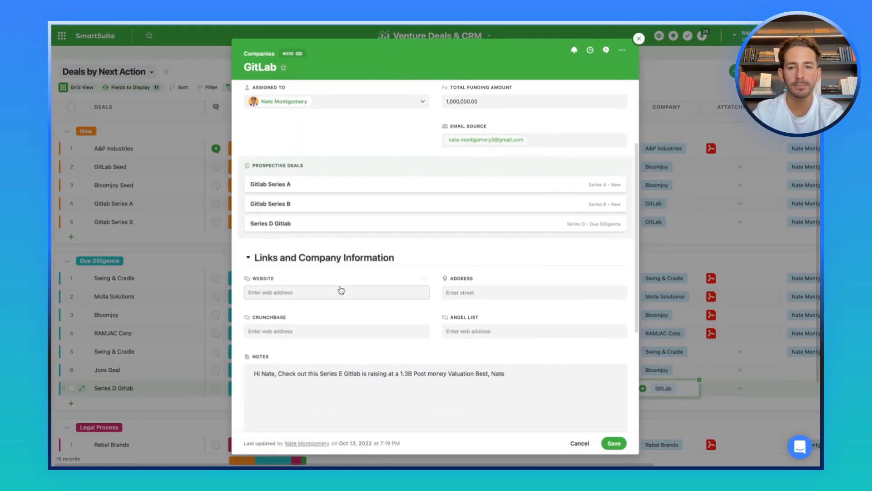
{"action": "scroll", "coordinate": [341, 290], "scroll_direction": "down", "scroll_amount": 5}
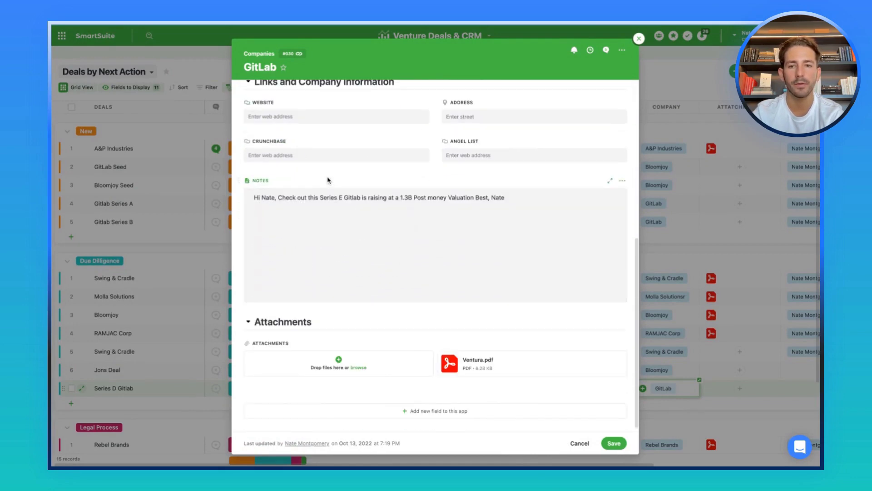
{"action": "left_click", "coordinate": [318, 85]}
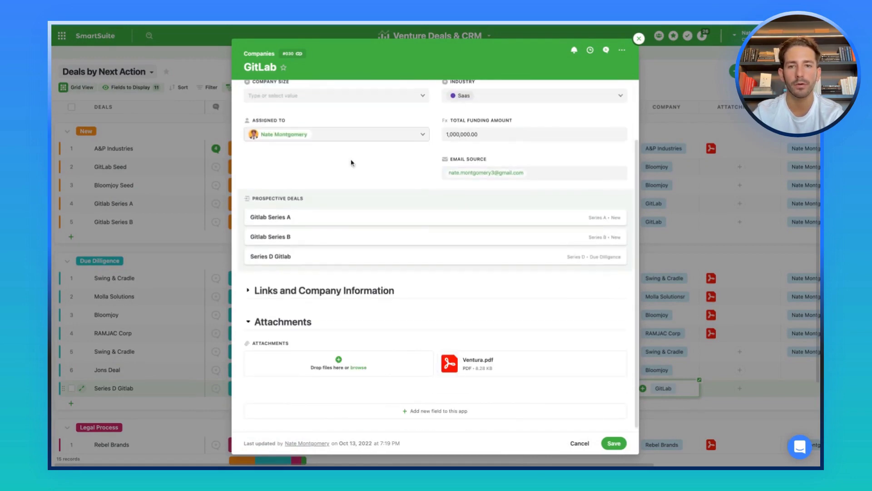
Save the GitLab company record and scroll back to the top of the Deals grid
{"action": "left_click", "coordinate": [614, 438]}
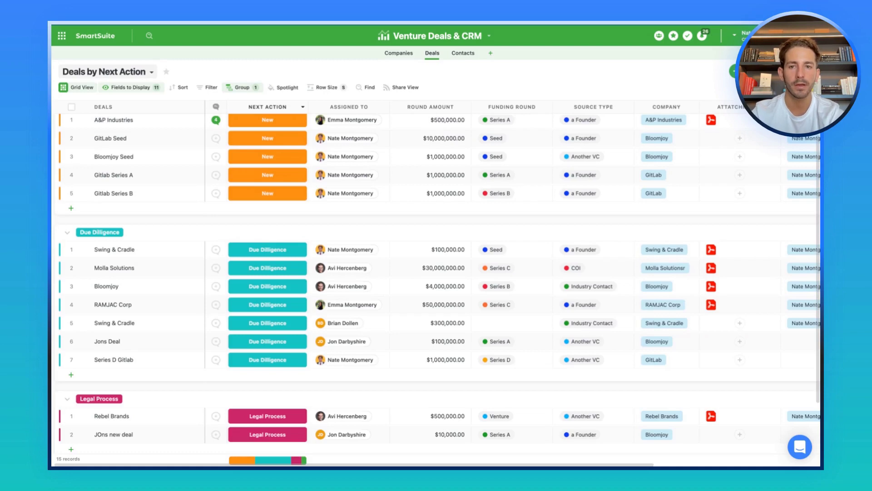
{"action": "scroll", "coordinate": [280, 132], "scroll_direction": "up", "scroll_amount": 1}
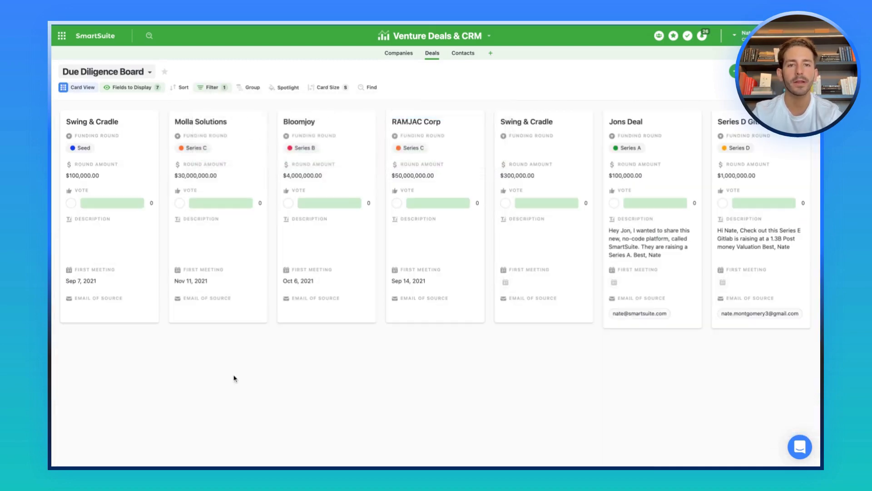
Inspect the board's Next Action filter, then close the filter panel
{"action": "left_click", "coordinate": [212, 87]}
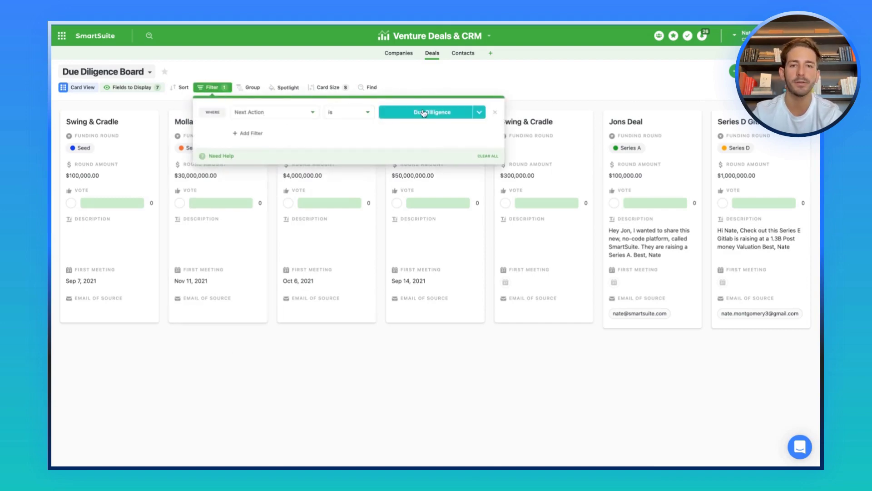
{"action": "left_click", "coordinate": [380, 375]}
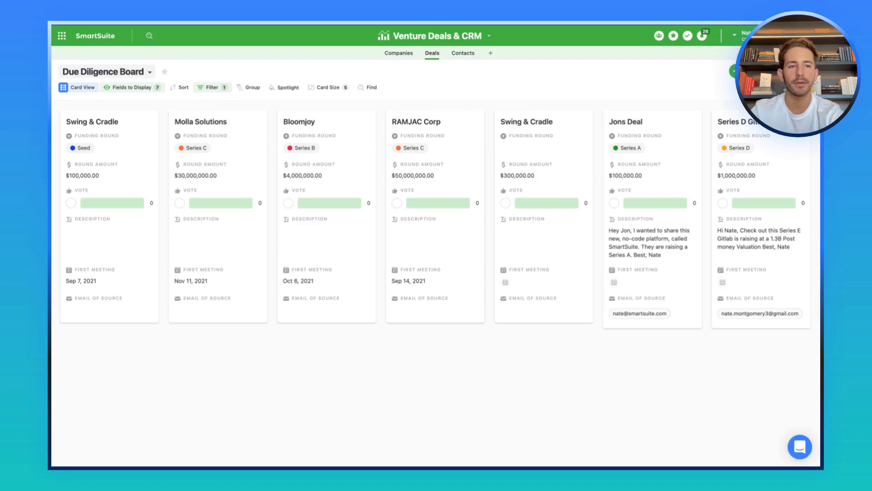
{"action": "left_click", "coordinate": [755, 268]}
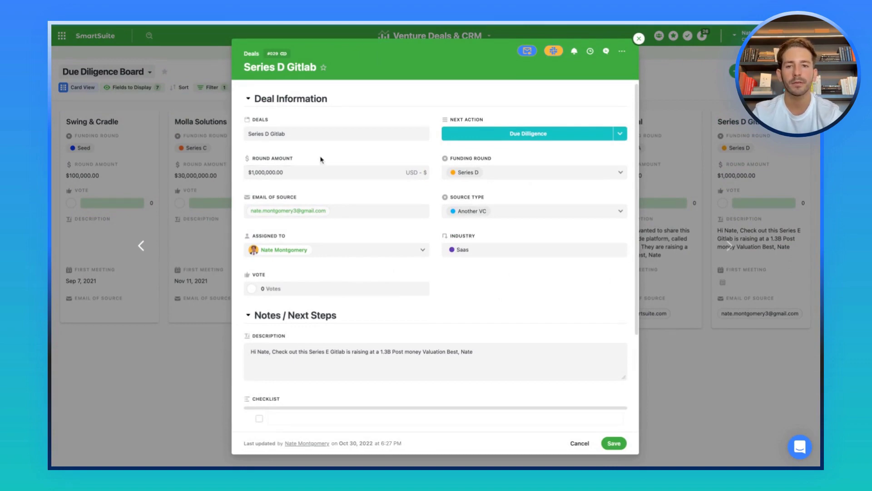
{"action": "left_click", "coordinate": [313, 102]}
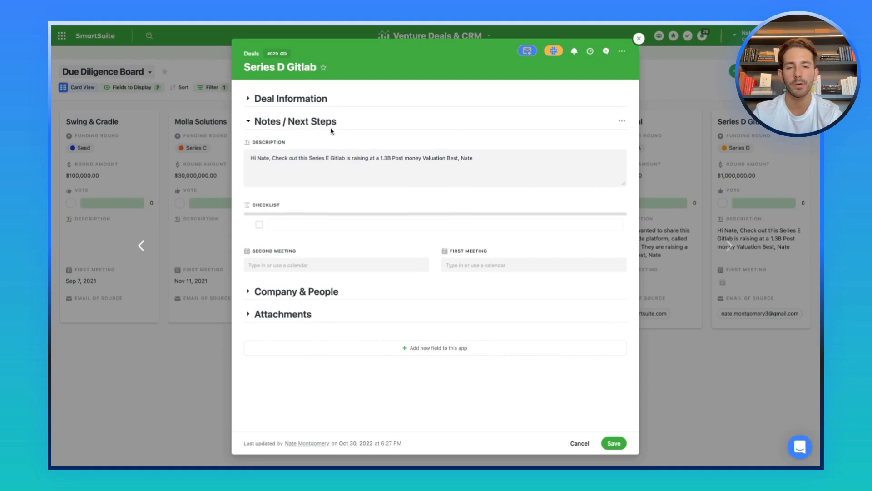
{"action": "left_click", "coordinate": [437, 163]}
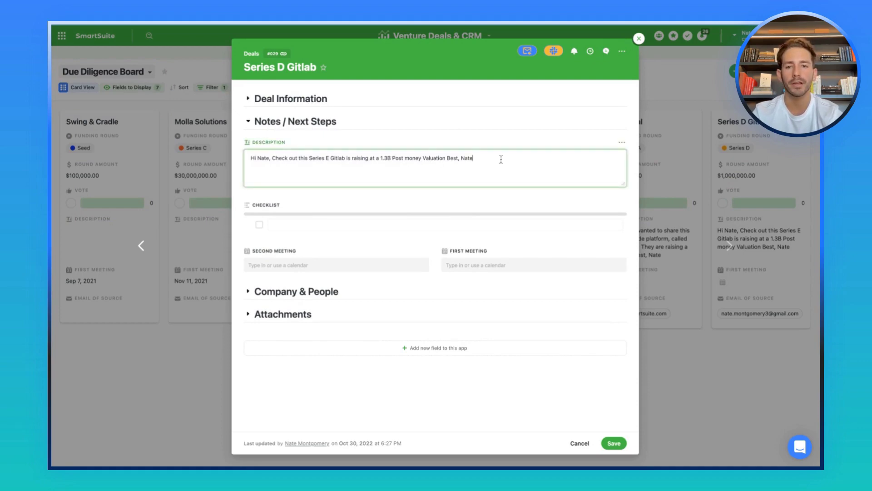
{"action": "left_click", "coordinate": [313, 225]}
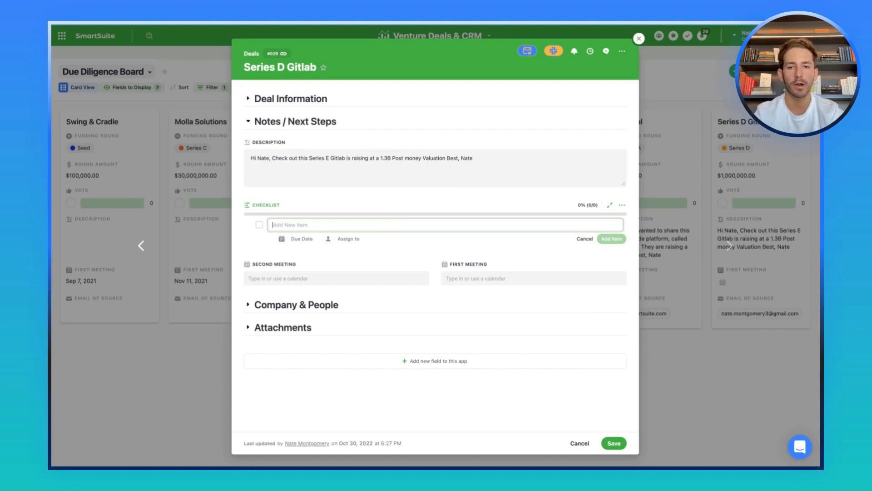
{"action": "left_click", "coordinate": [299, 309]}
{"action": "scroll", "coordinate": [305, 318], "scroll_direction": "down", "scroll_amount": 2}
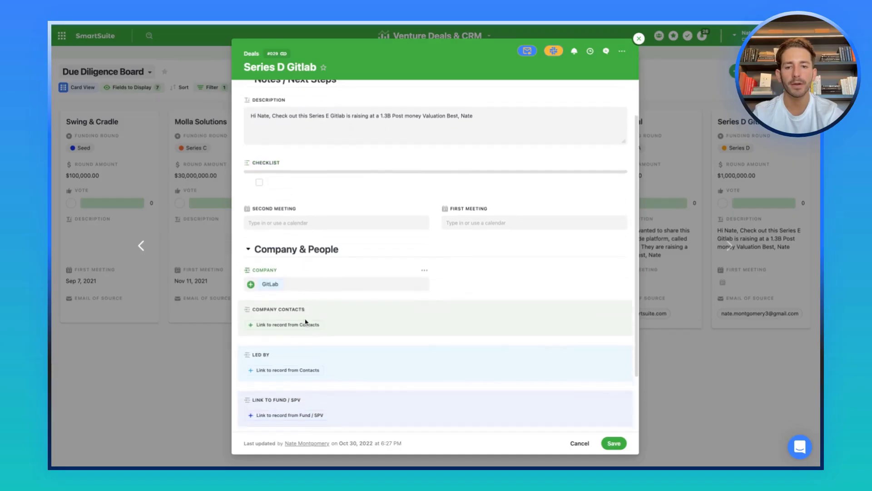
{"action": "scroll", "coordinate": [297, 363], "scroll_direction": "down", "scroll_amount": 1}
{"action": "left_click", "coordinate": [296, 376]}
{"action": "scroll", "coordinate": [296, 377], "scroll_direction": "down", "scroll_amount": 2}
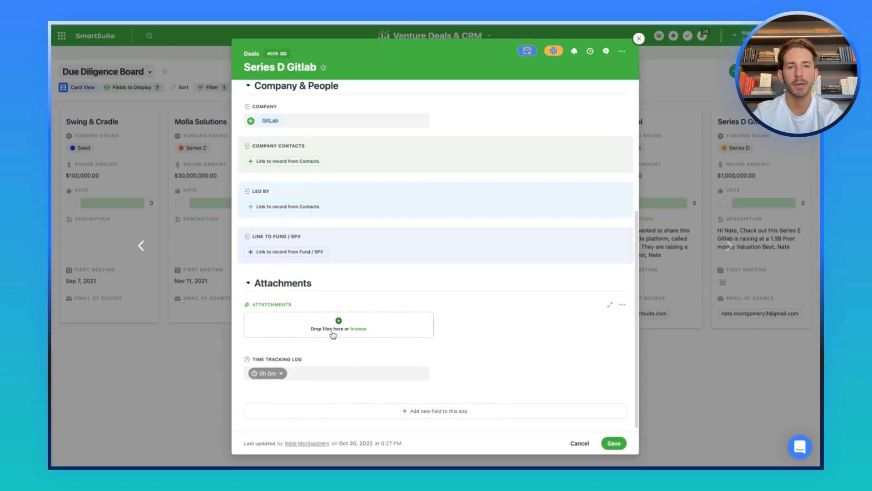
{"action": "scroll", "coordinate": [318, 326], "scroll_direction": "up", "scroll_amount": 1}
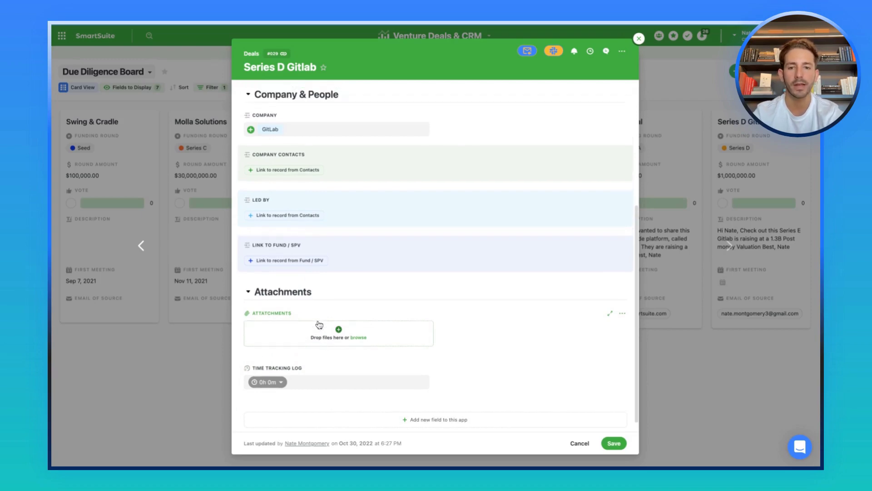
{"action": "scroll", "coordinate": [393, 292], "scroll_direction": "up", "scroll_amount": 5}
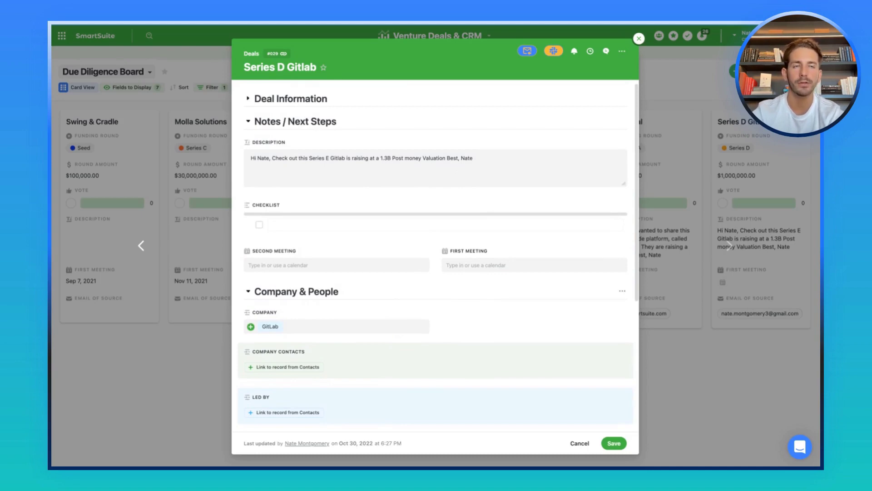
{"action": "left_click", "coordinate": [396, 97]}
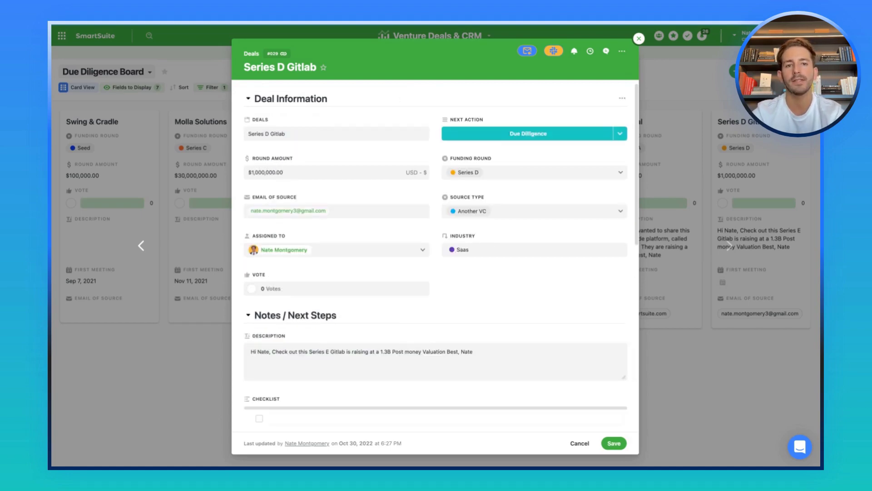
{"action": "left_click", "coordinate": [554, 52]}
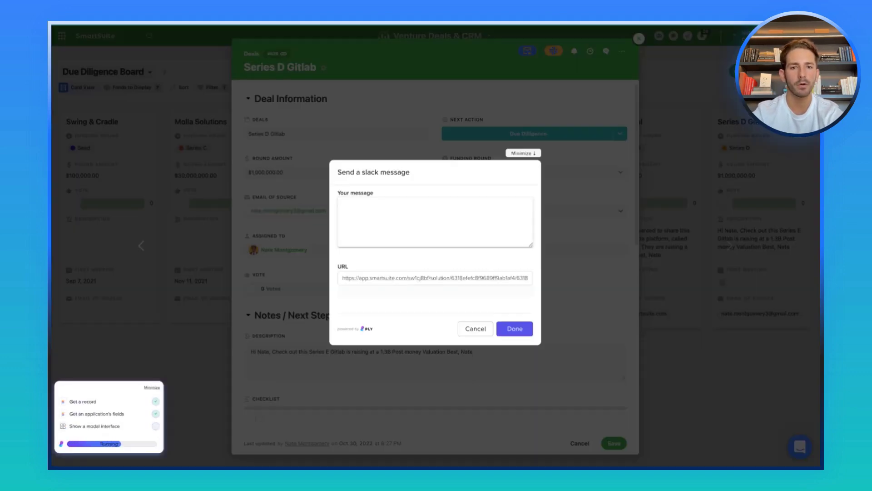
{"action": "left_click", "coordinate": [382, 218]}
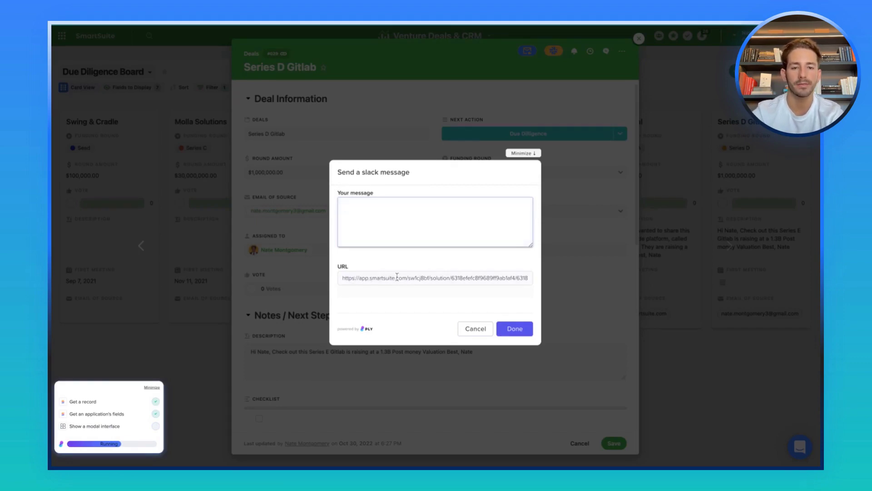
{"action": "key", "text": "Escape"}
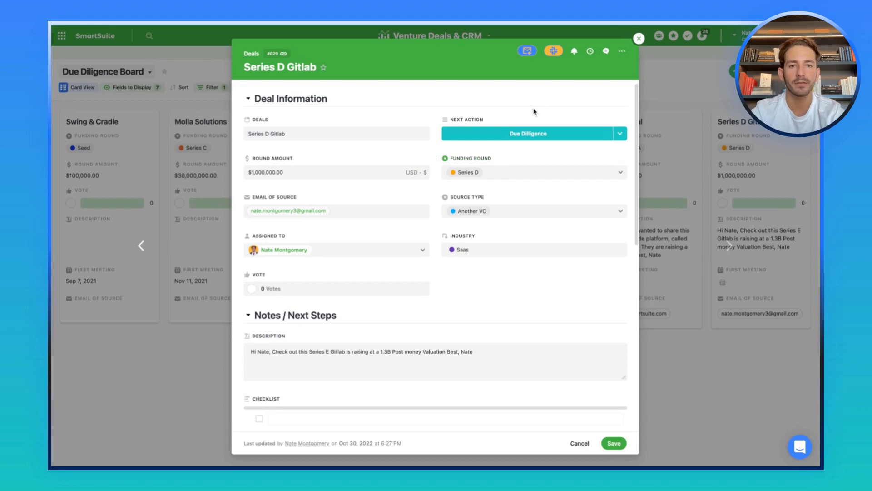
Email the Series D Gitlab deal with message 'Hey check out this deal' to the recipient's address
{"action": "left_click", "coordinate": [528, 51]}
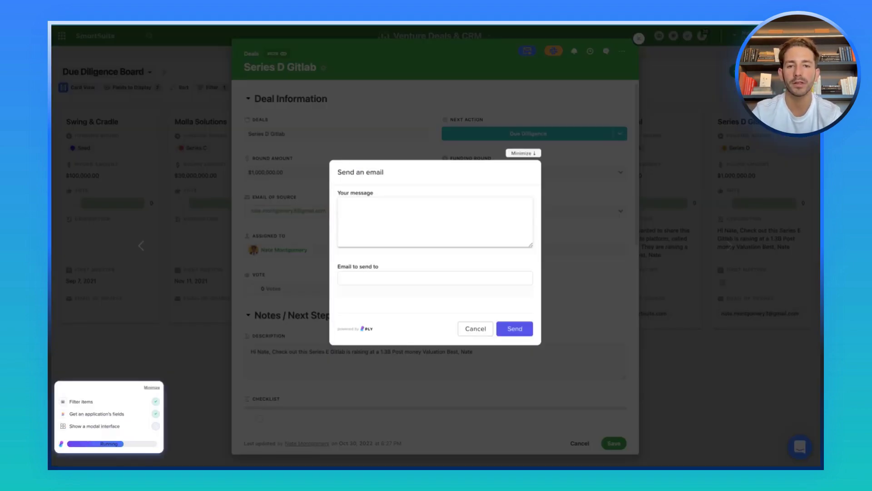
{"action": "left_click", "coordinate": [382, 223]}
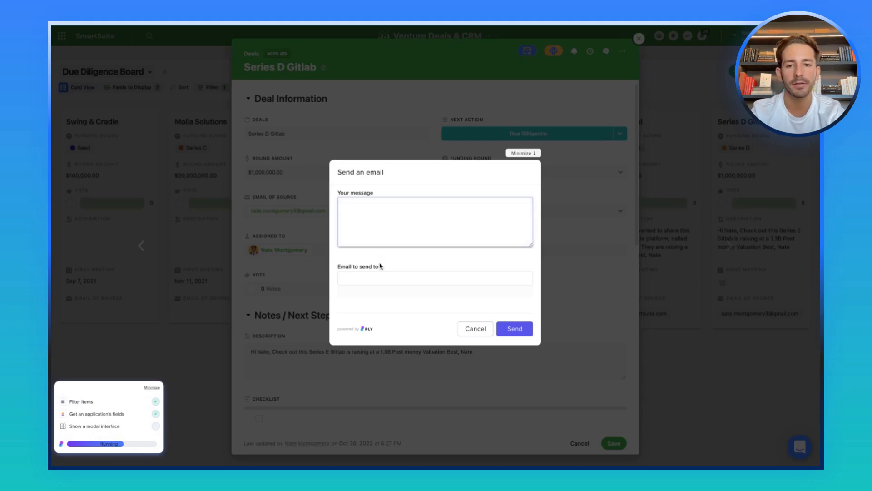
{"action": "left_click", "coordinate": [374, 275]}
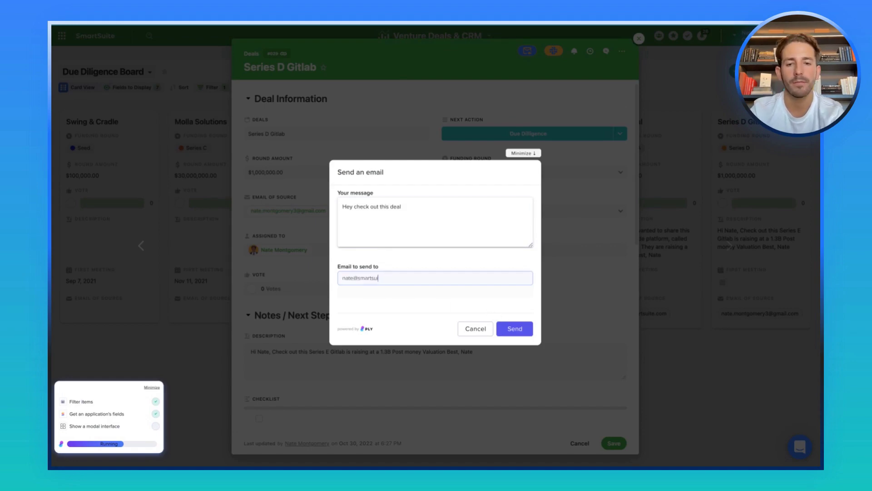
{"action": "type", "text": "te.com"}
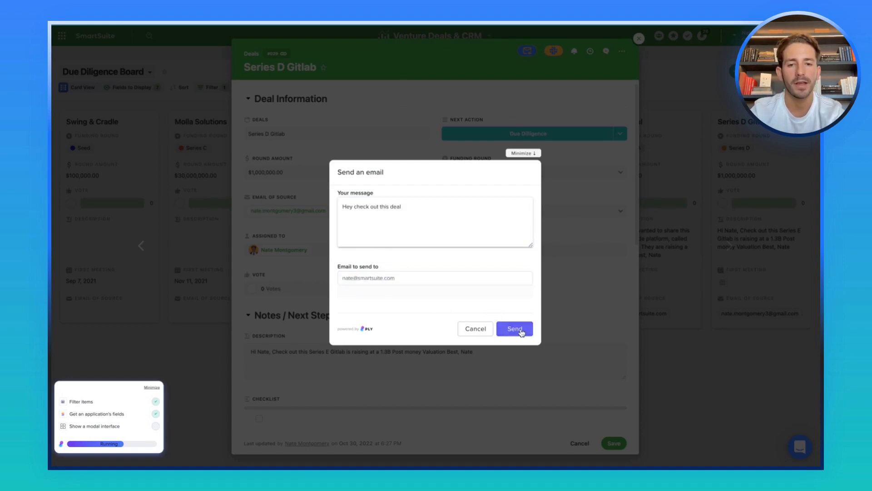
{"action": "left_click", "coordinate": [515, 328]}
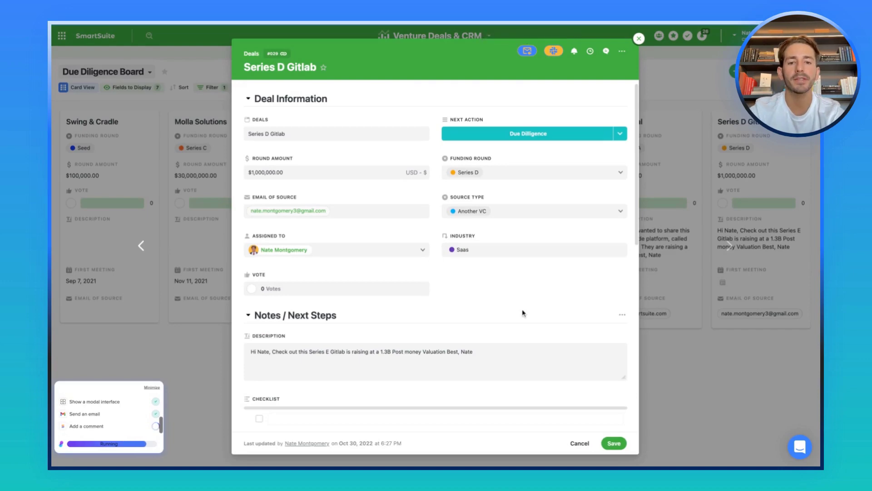
Show the Series D Gitlab record's open comments with the logged 'Hey check out this deal' email
{"action": "left_click", "coordinate": [608, 52]}
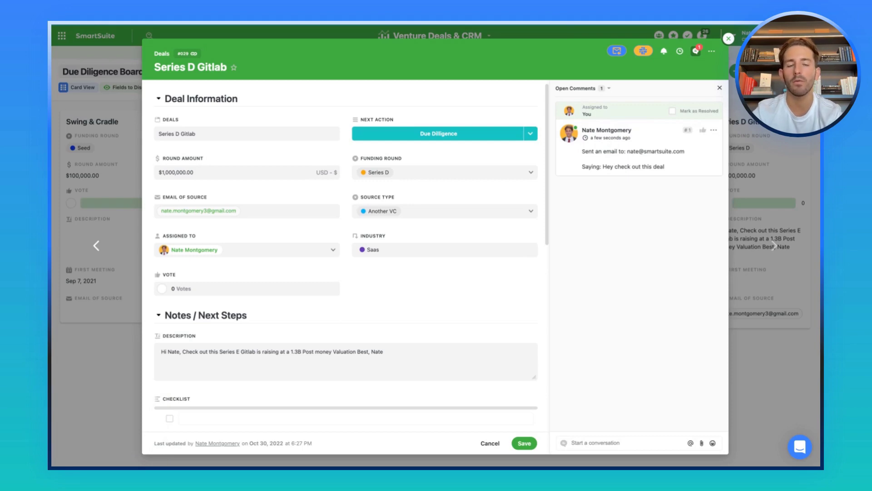
{"action": "scroll", "coordinate": [459, 249], "scroll_direction": "down", "scroll_amount": 4}
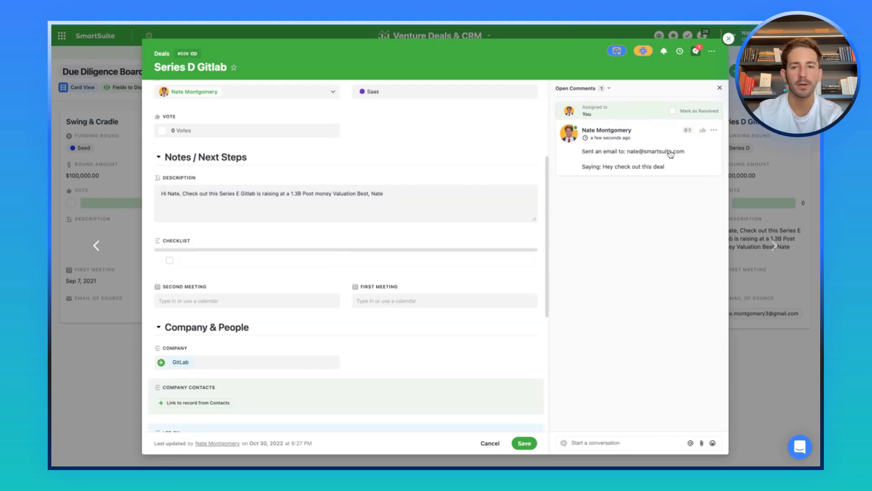